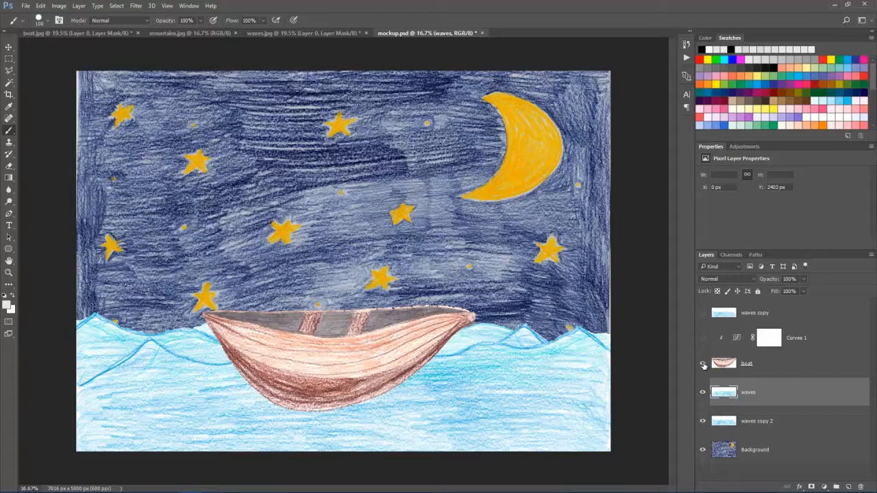
- Show the waves copy layer in the mockup composition
click(703, 313)
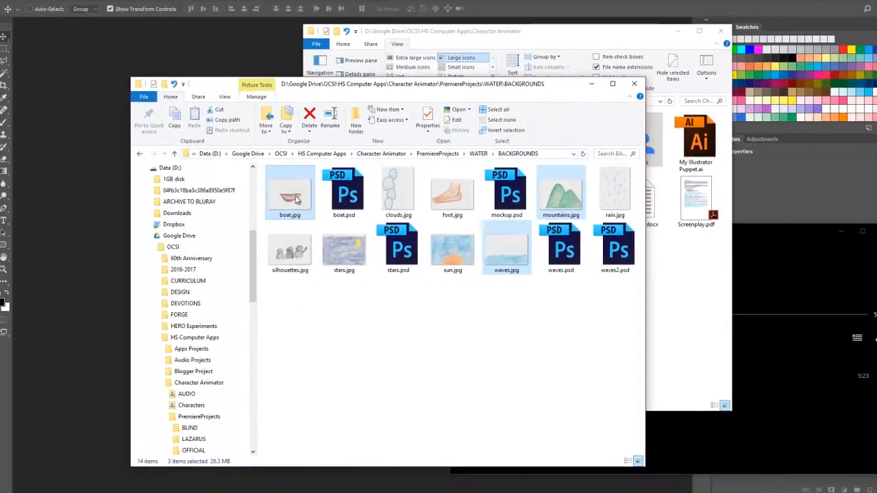
- Open boat.jpg, mountains.jpg and waves.jpg from the BACKGROUNDS folder in Photoshop
drag(324, 153, 166, 80)
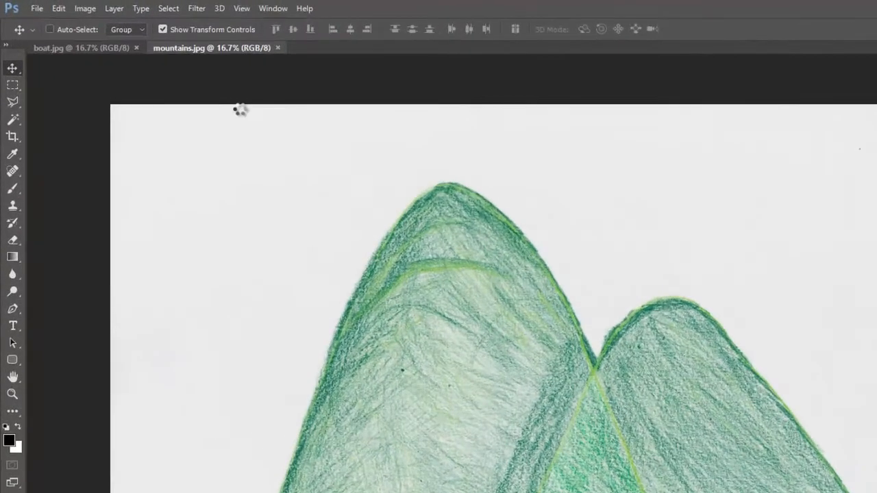
- Start a Curves adjustment on boat.jpg and sample the grey paper above the boat as the white point
click(94, 48)
click(89, 9)
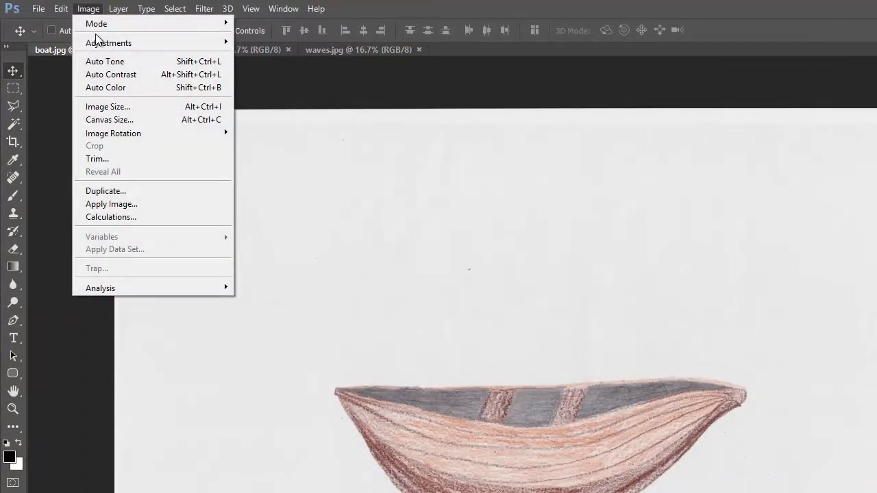
mouse_move(99, 43)
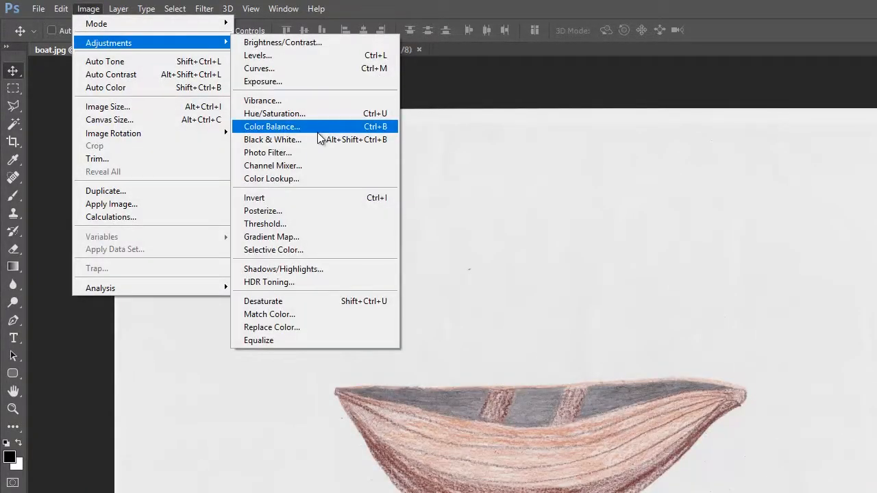
click(293, 70)
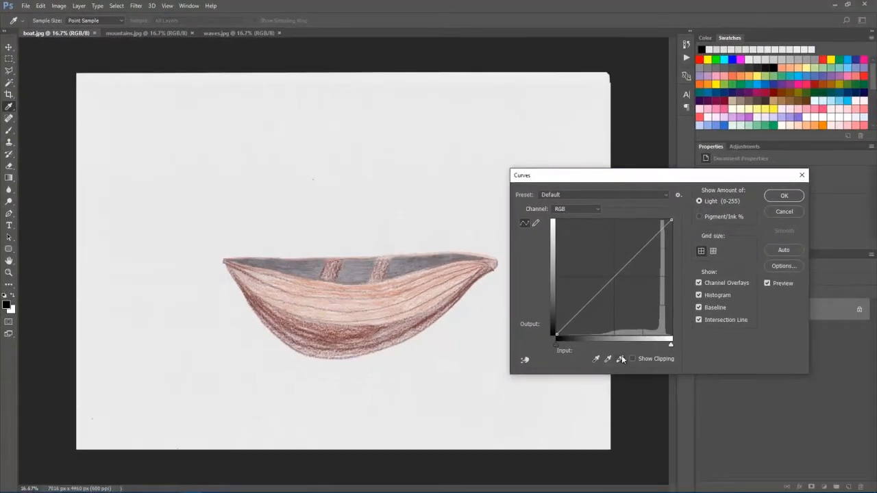
click(388, 237)
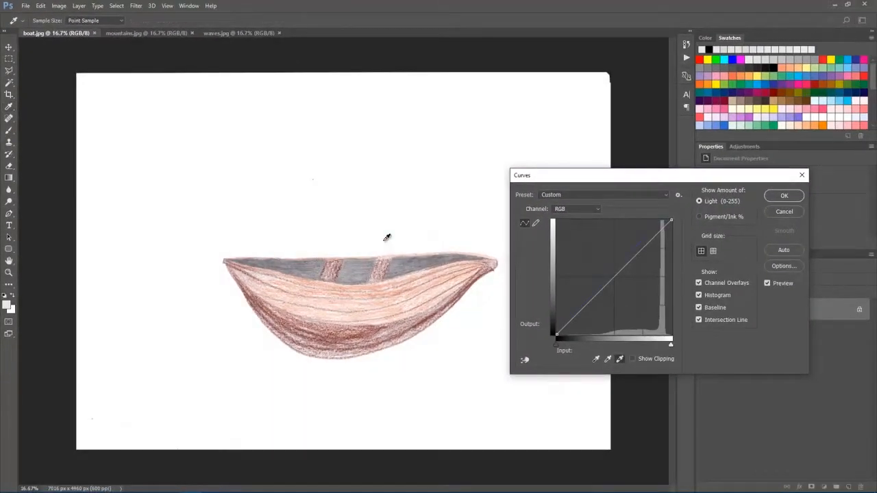
- Darken the boat's midtones by pulling the RGB curve to input 140, output 82, and apply the adjustment
key(ctrl+plus)
key(ctrl+plus)
key(ctrl+plus)
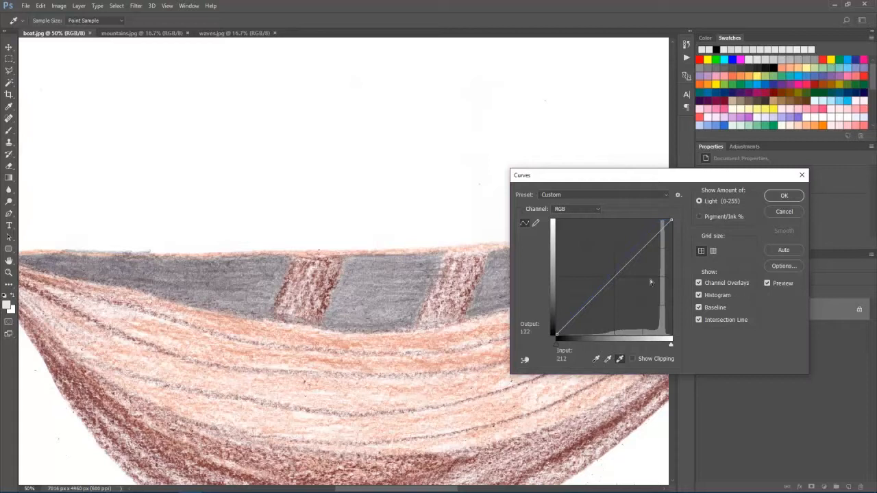
drag(608, 280, 619, 297)
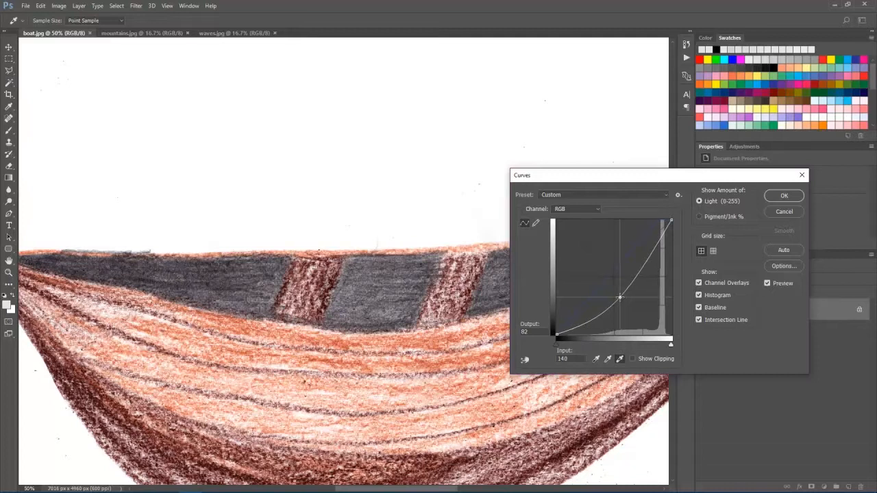
click(779, 196)
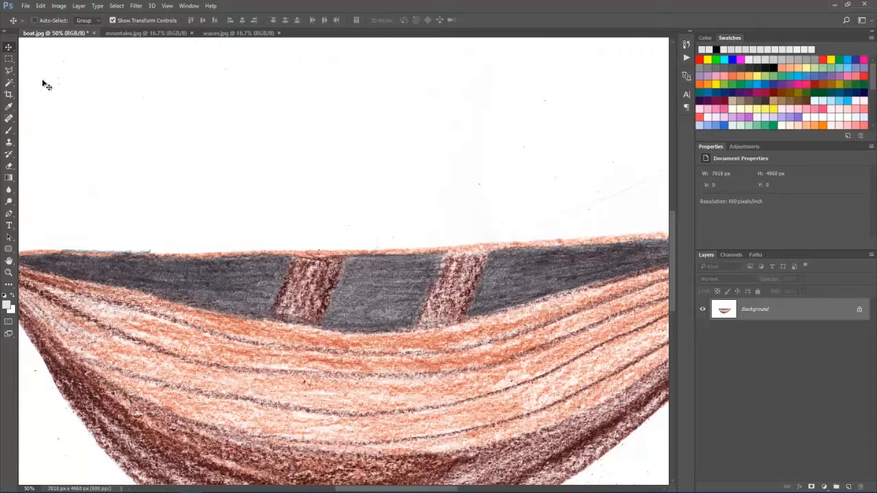
- Switch to the Magic Wand tool for selecting the white paper around the boat
click(10, 83)
click(10, 83)
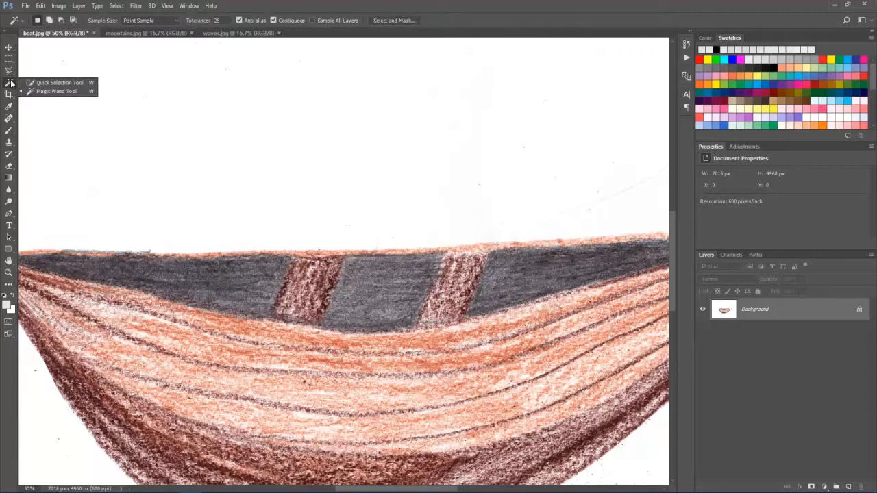
click(44, 93)
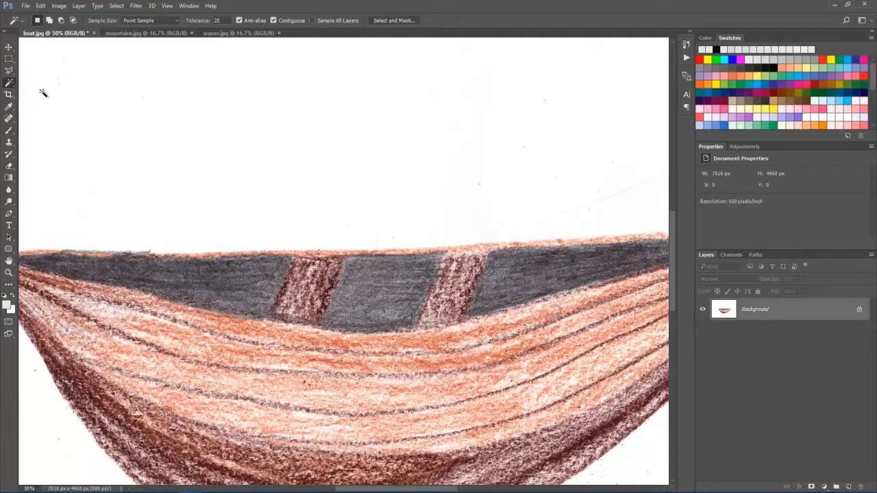
key(shift+w)
key(shift+w)
- Try selecting the white paper around the boat with a Magic Wand tolerance of 5
drag(221, 21, 184, 24)
text(5)
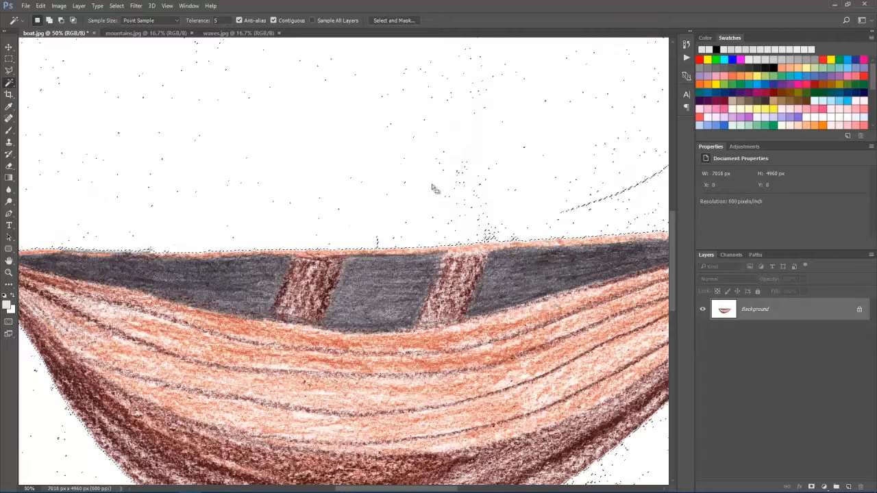
- Set the Magic Wand tolerance to 25 and select the white paper around the boat
click(199, 22)
text(25)
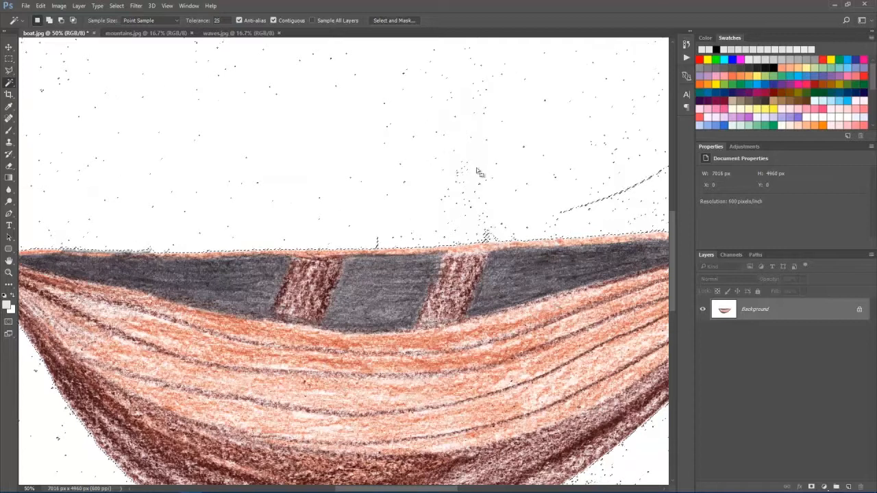
shift+click(440, 192)
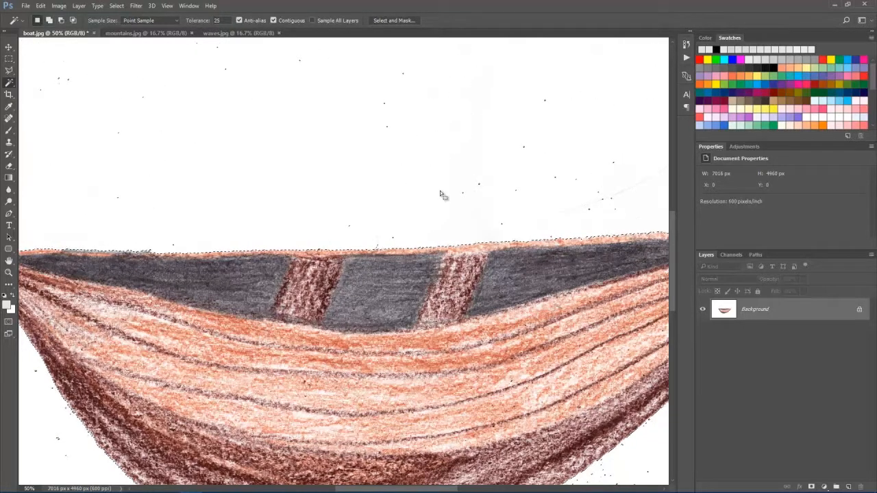
- Expand the selection by 3 pixels and add a layer mask from it to the boat image
click(120, 6)
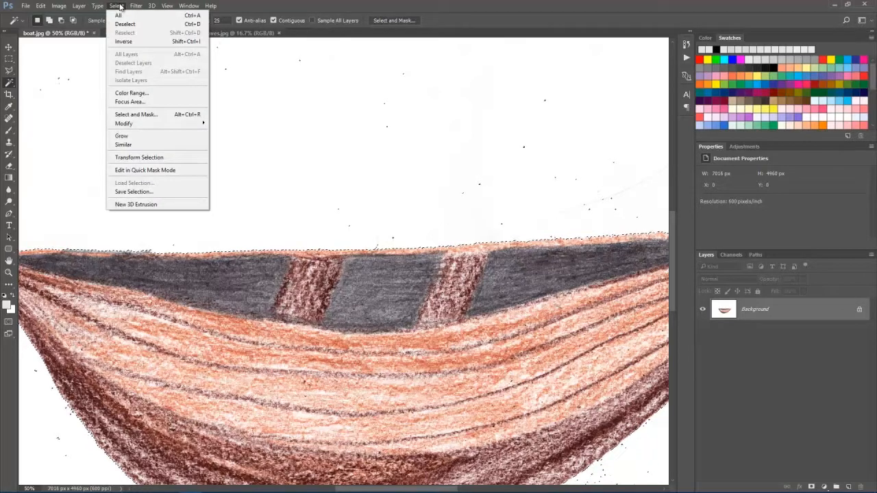
mouse_move(128, 124)
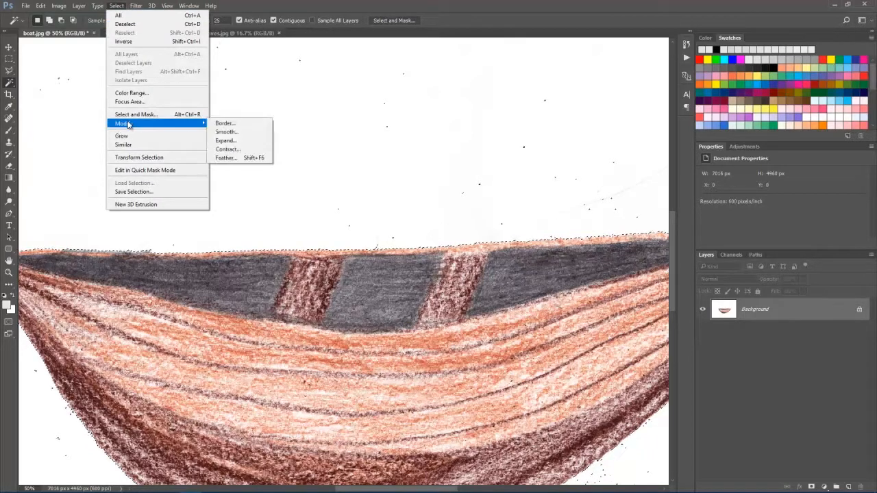
click(260, 141)
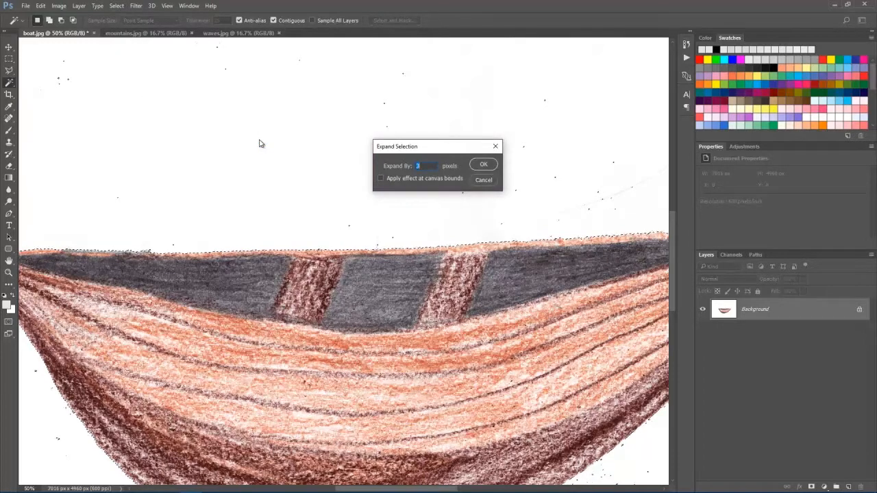
key(Return)
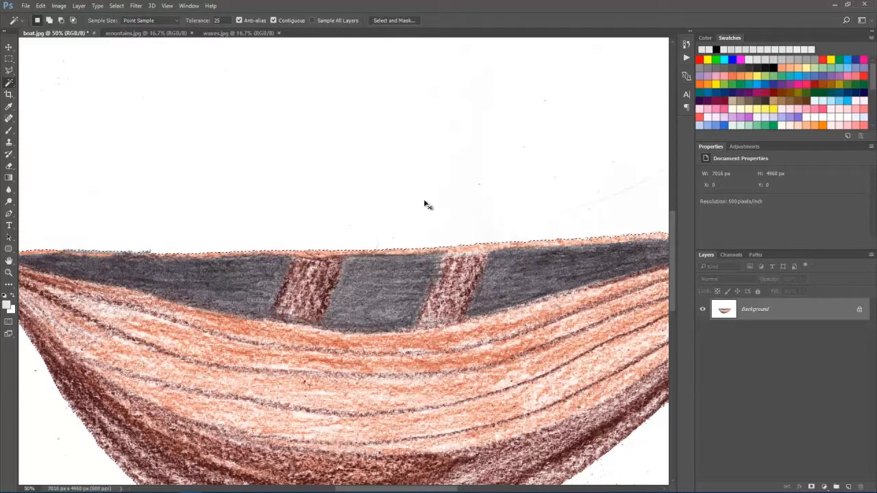
key(ctrl+0)
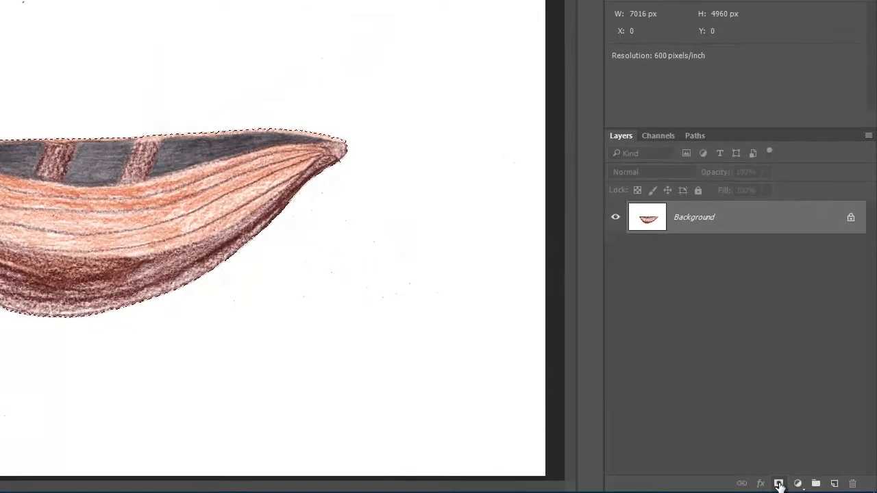
click(811, 487)
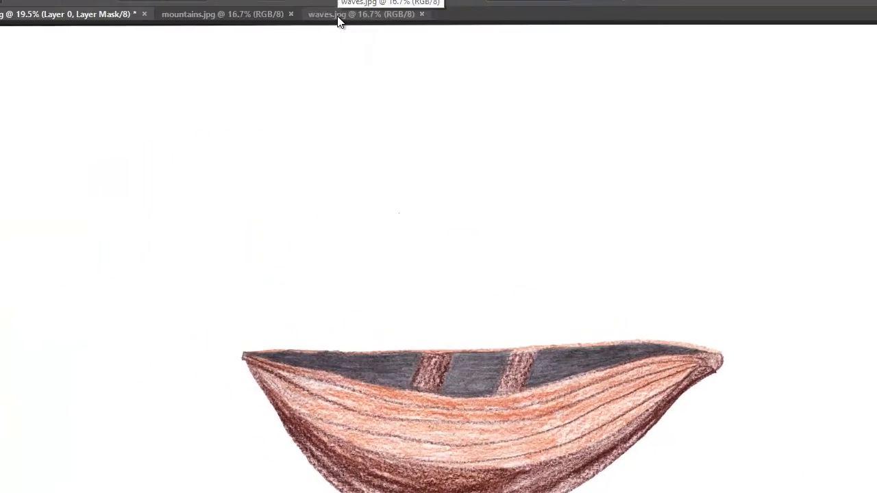
- Switch to the waves.jpg document
click(400, 50)
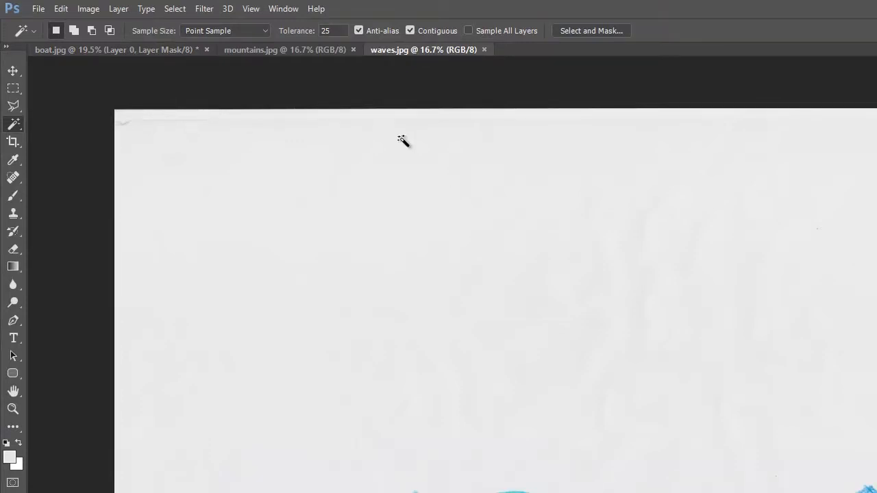
click(84, 10)
mouse_move(96, 23)
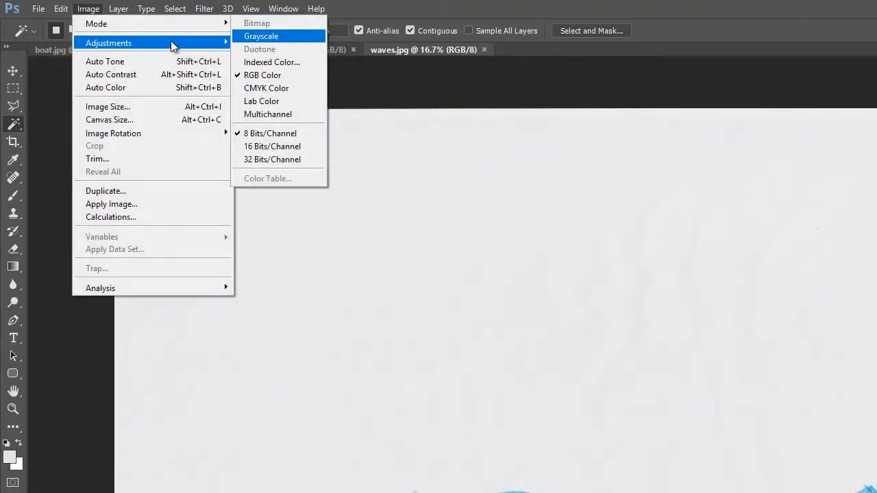
click(572, 12)
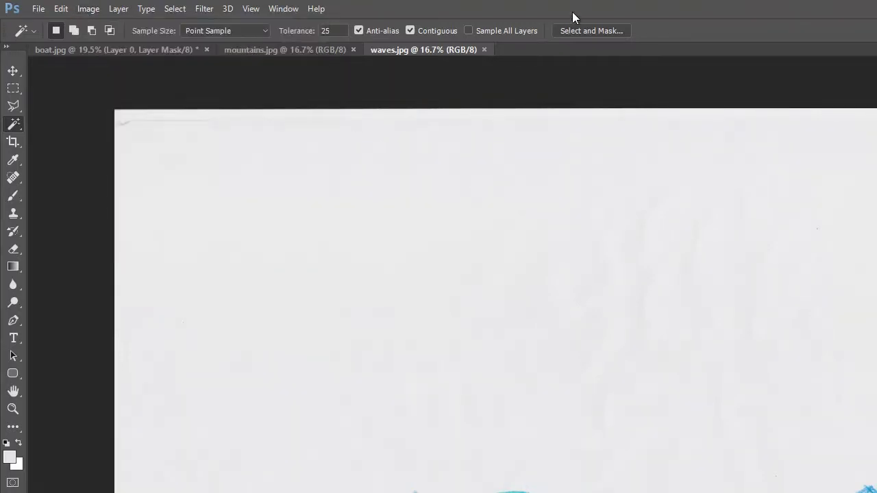
- Enter Quick Mask mode on waves.jpg and ready the Brush at 100 px size and 100% hardness for the waves' left edge
key(q)
key(b)
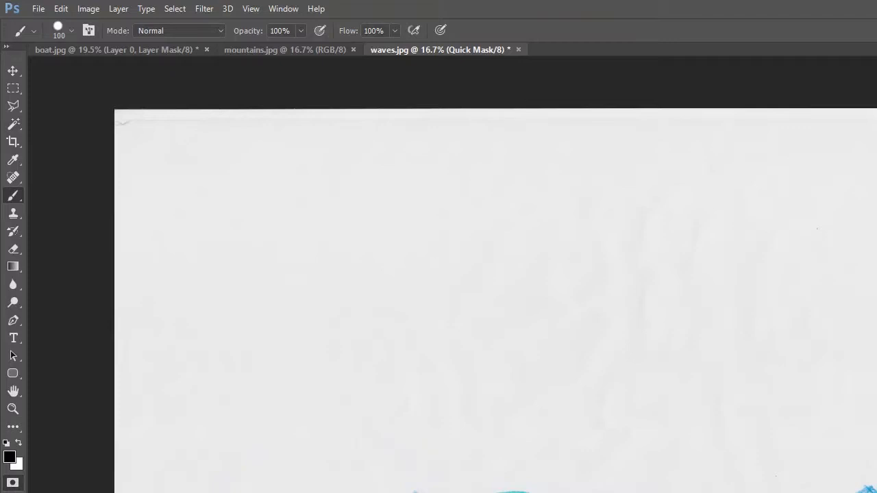
key(ctrl+1)
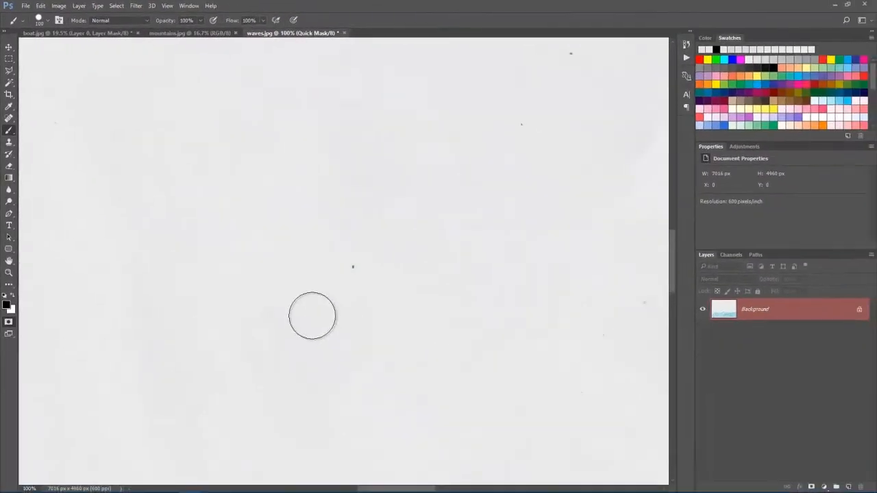
drag(370, 315, 528, 260)
mouse_move(357, 268)
mouse_down()
mouse_move(510, 265)
mouse_move(587, 216)
mouse_up()
drag(342, 205, 278, 141)
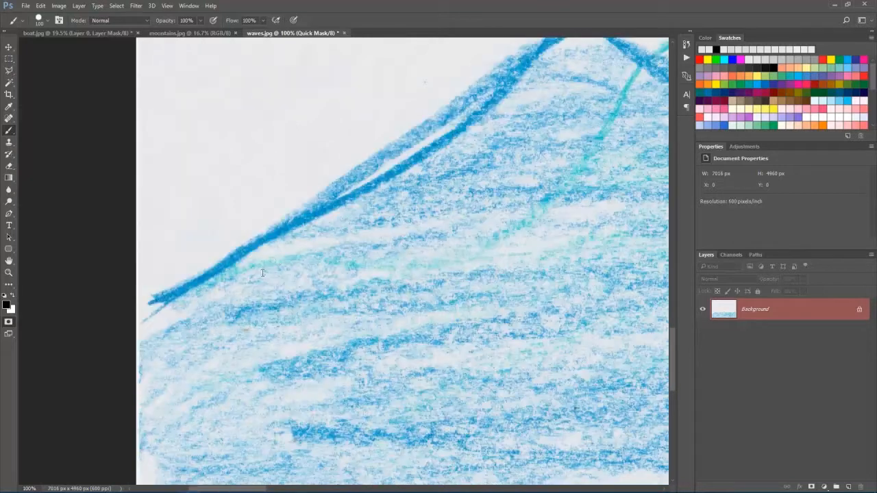
drag(225, 292, 221, 296)
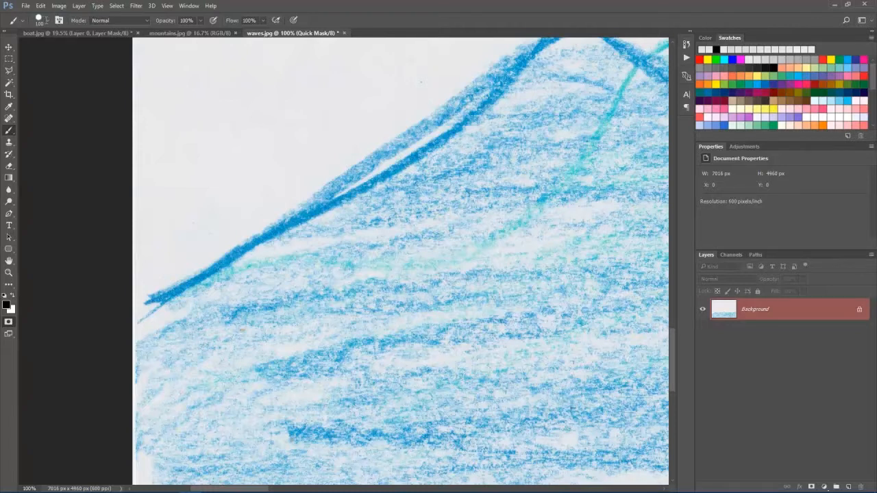
click(46, 20)
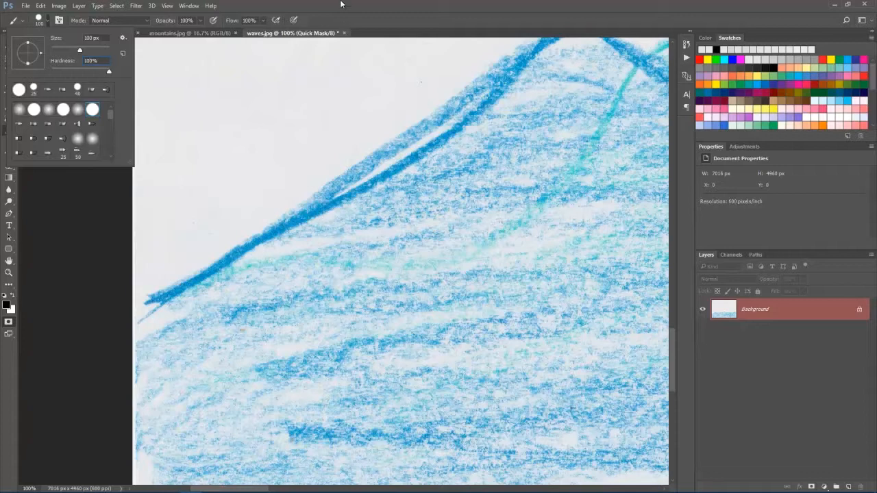
click(339, 7)
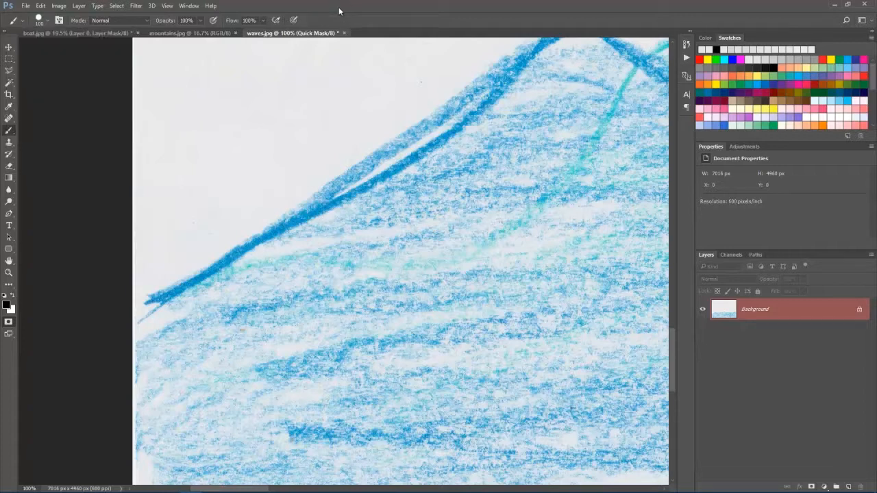
- Paint a straight-segment Quick Mask strip along the first wave's rising slope, starting at the drawing's left edge
click(156, 318)
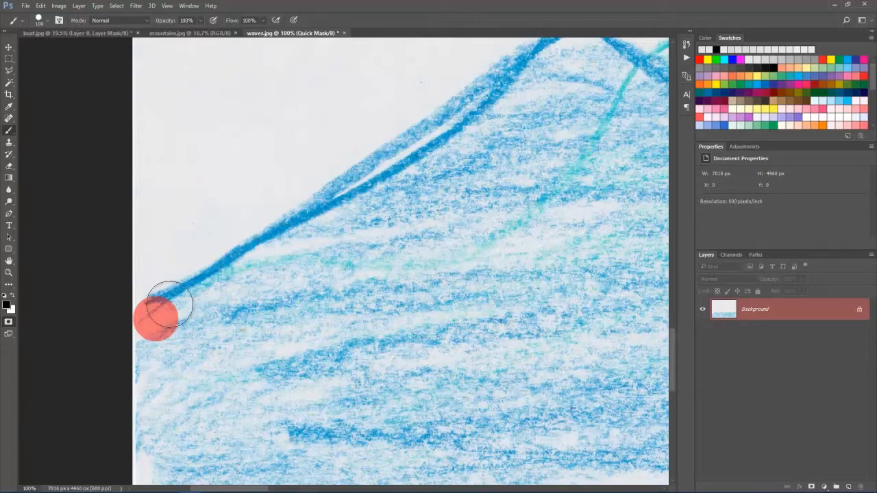
shift+click(273, 249)
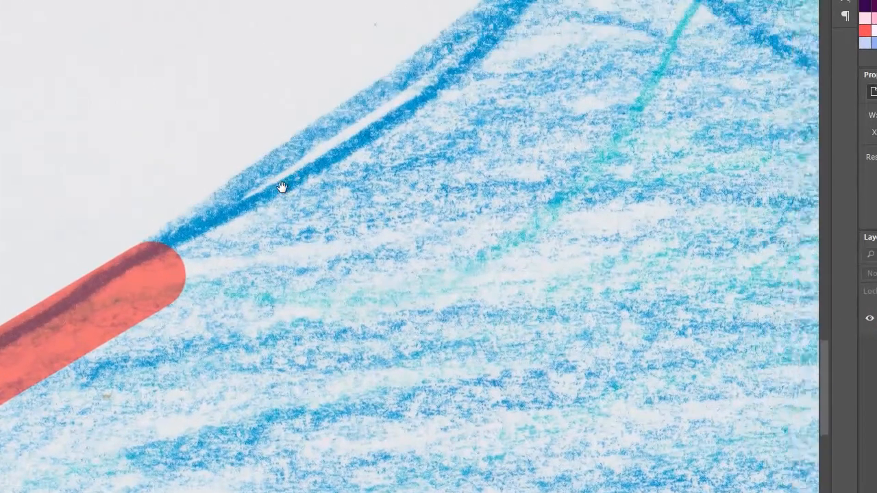
drag(281, 188, 222, 230)
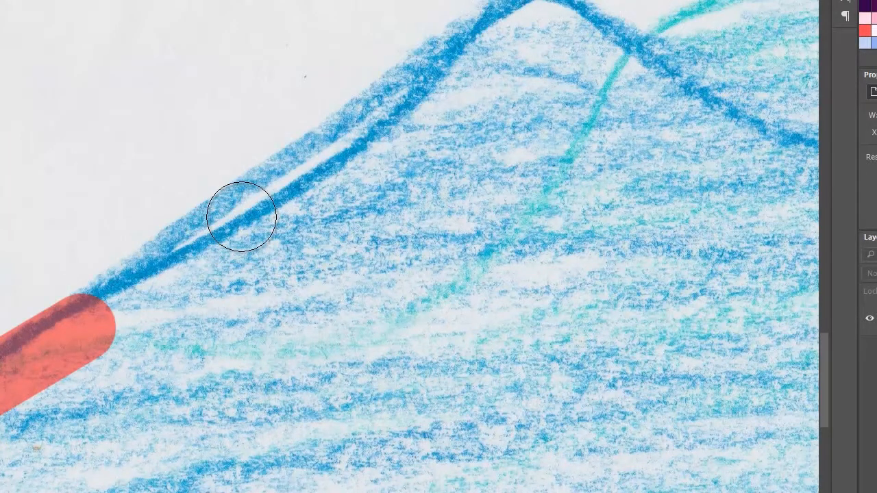
shift+click(238, 220)
shift+click(378, 122)
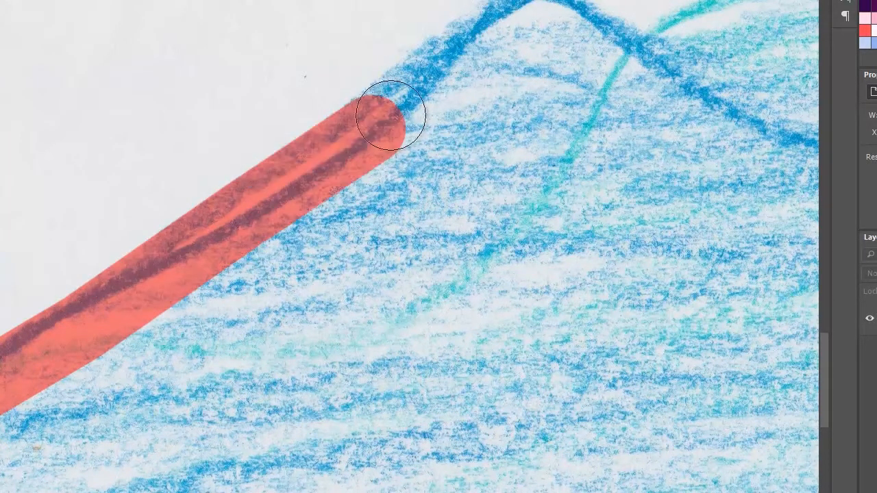
- Continue the Quick Mask outline over the first wave's peak and down to where the green wave begins
shift+click(471, 50)
shift+click(541, 8)
shift+click(591, 39)
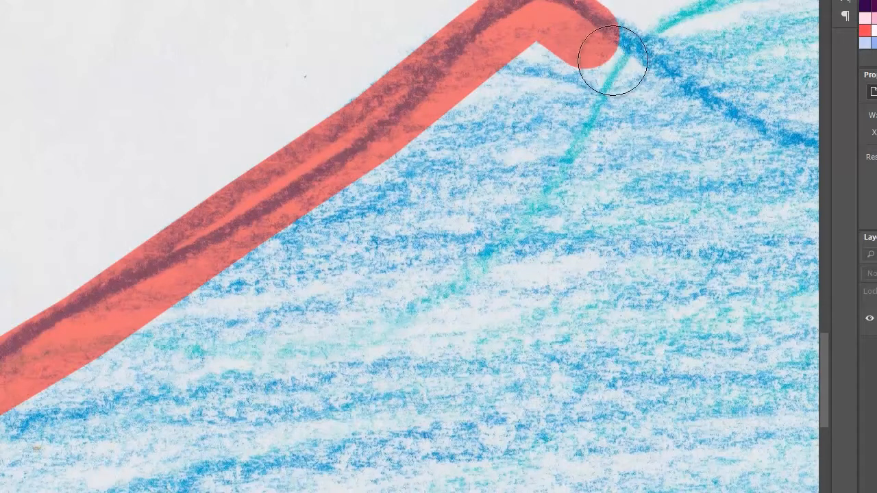
shift+click(652, 66)
shift+click(673, 45)
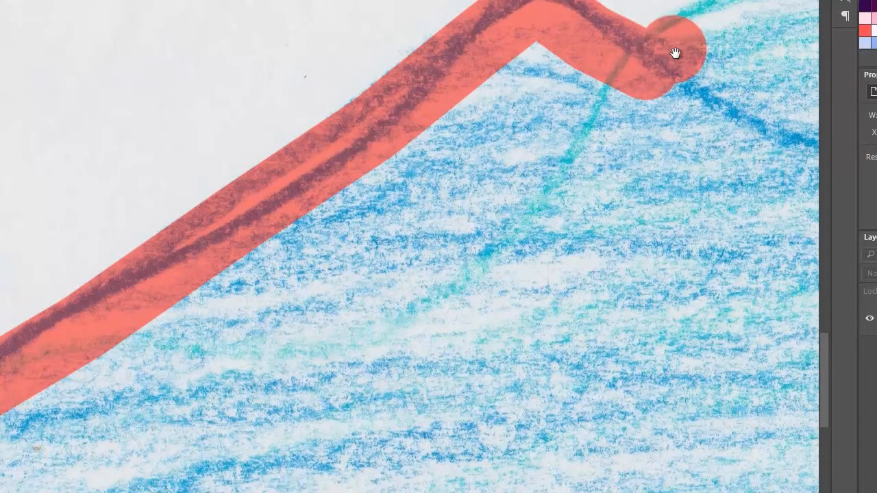
- Extend the Quick Mask outline along the green crest behind the first wave and on across the following waves
drag(673, 44, 352, 147)
shift+click(430, 102)
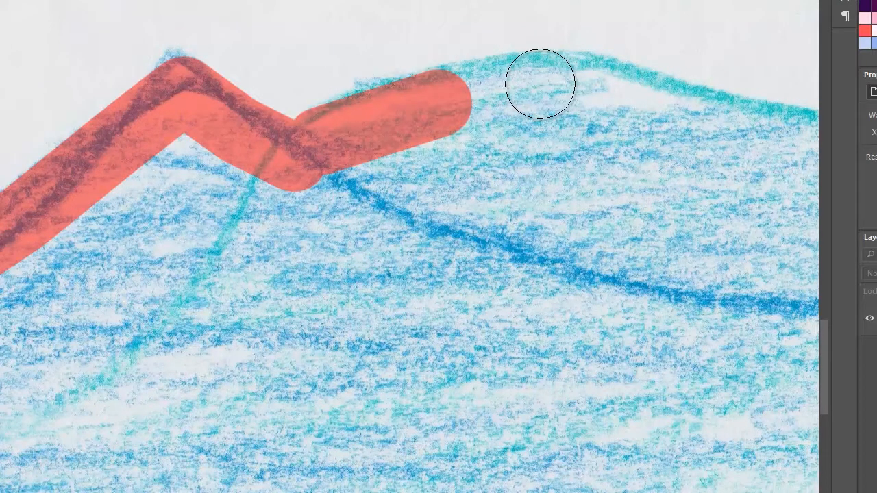
shift+click(539, 82)
drag(548, 85, 603, 88)
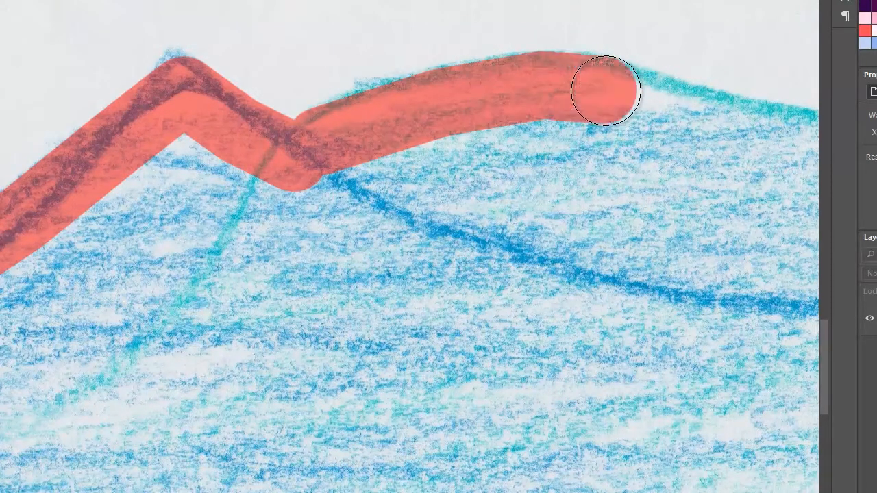
mouse_move(653, 106)
mouse_down()
mouse_move(734, 117)
mouse_move(728, 129)
mouse_move(786, 144)
mouse_move(137, 172)
mouse_up()
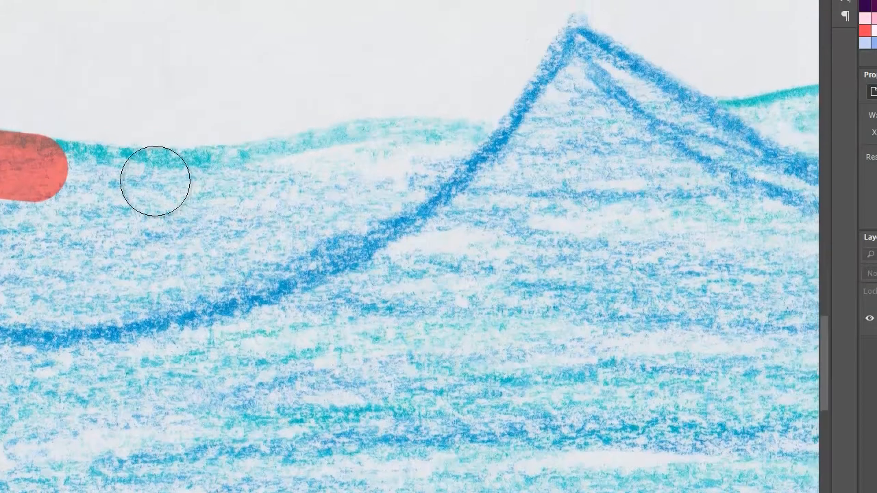
shift+click(152, 180)
mouse_move(292, 170)
mouse_down()
mouse_move(397, 150)
mouse_move(530, 151)
mouse_move(689, 121)
mouse_move(139, 151)
mouse_up()
drag(139, 150, 737, 120)
- Close the Quick Mask outline by painting strips along the drawing's bottom edge and up its left edge
key(ctrl+minus)
mouse_move(474, 205)
mouse_down()
mouse_move(541, 231)
mouse_move(793, 213)
mouse_up()
mouse_move(793, 212)
mouse_down()
mouse_move(286, 239)
mouse_move(751, 237)
mouse_up()
click(625, 479)
drag(69, 452, 616, 405)
shift+click(38, 440)
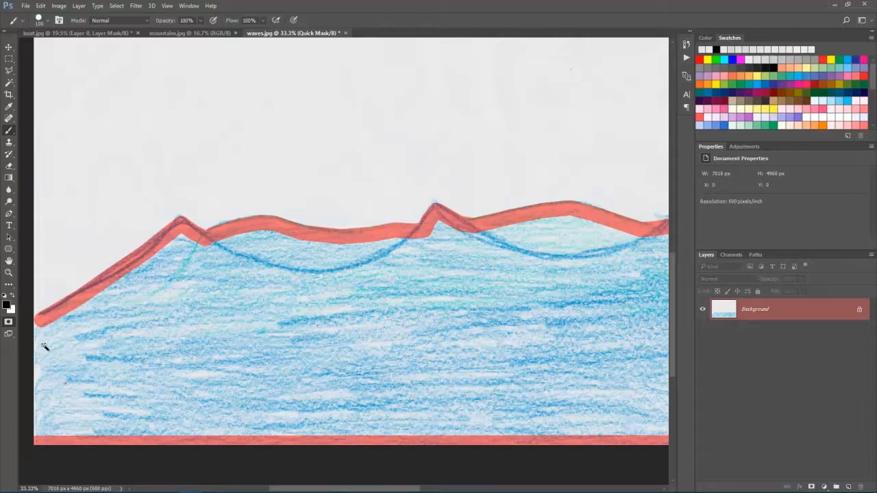
shift+click(37, 323)
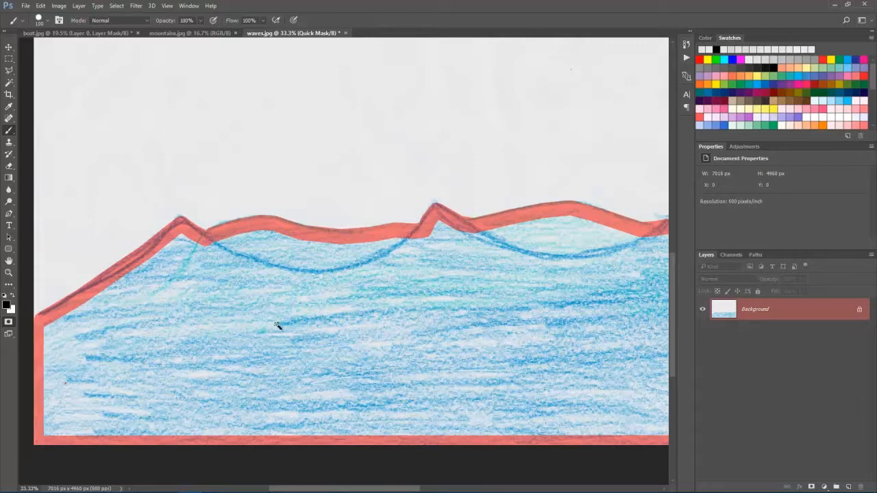
- Select the unpainted wave area inside the red outline with the Magic Wand and expand the selection by 2 pixels
key(w)
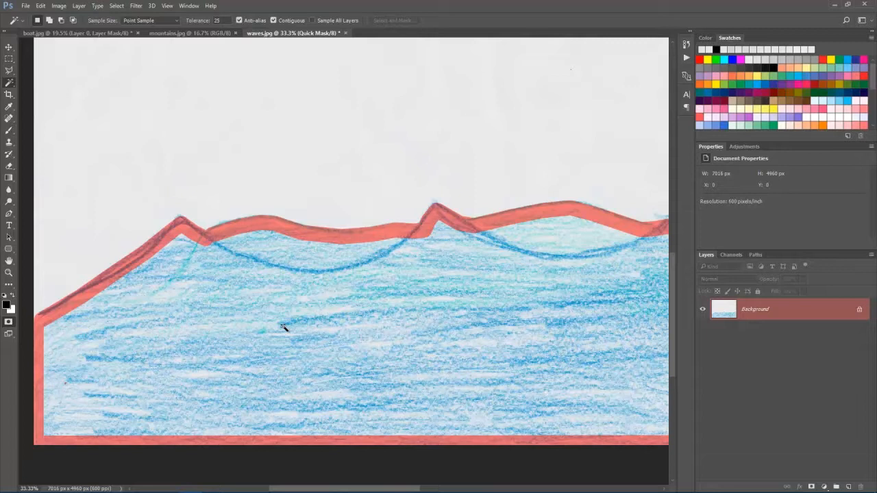
click(284, 327)
click(116, 6)
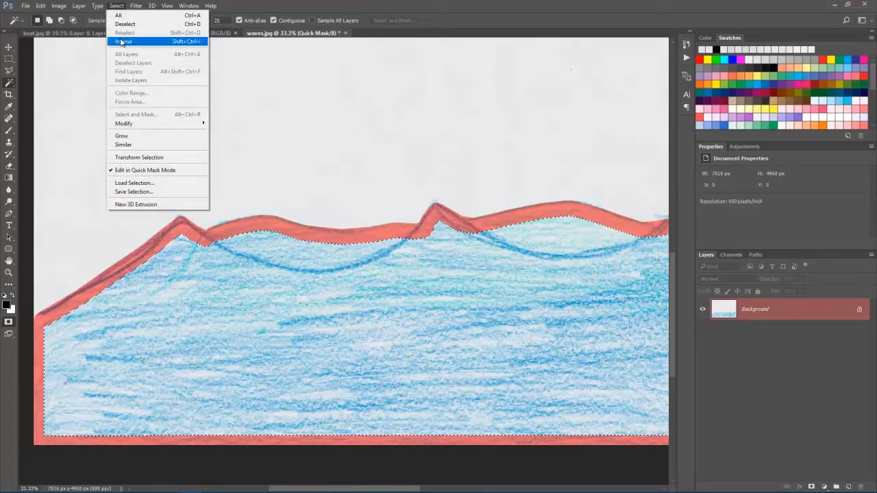
mouse_move(132, 124)
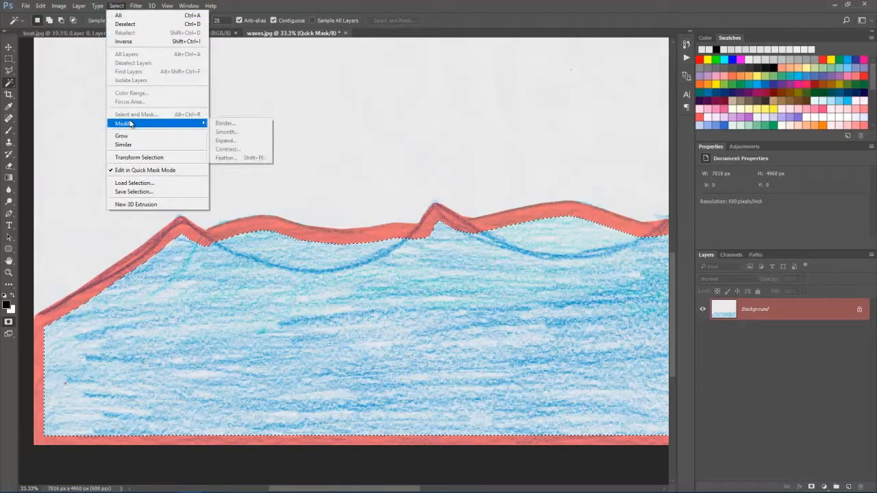
click(253, 142)
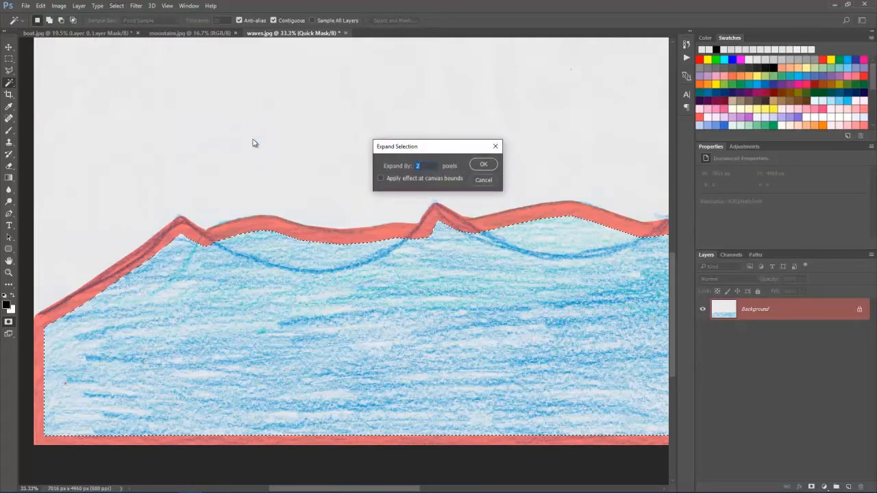
key(Return)
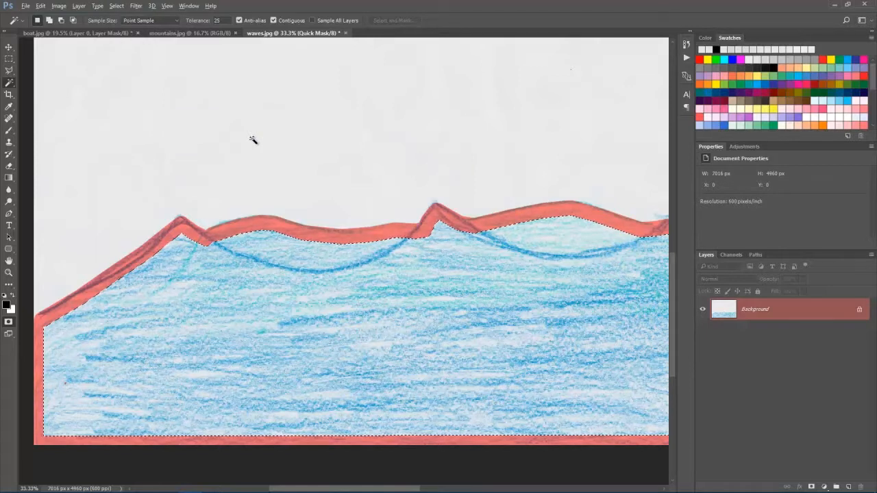
- Fill the expanded selection in the Quick Mask with black, then deselect, exit Quick Mask mode and add a layer mask to the waves
key(alt+BackSpace)
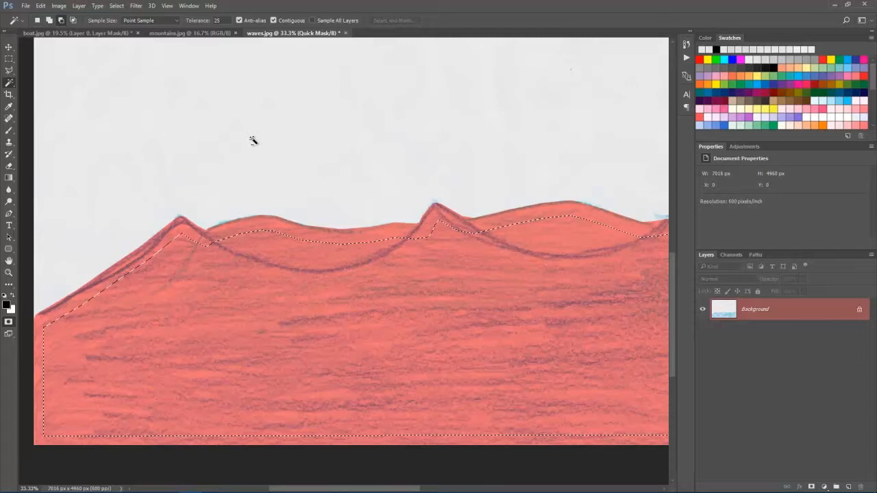
key(ctrl+d)
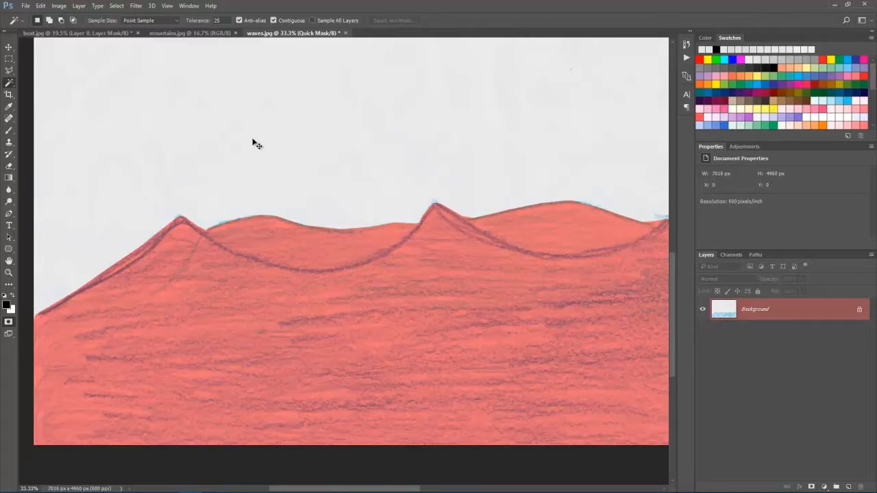
key(q)
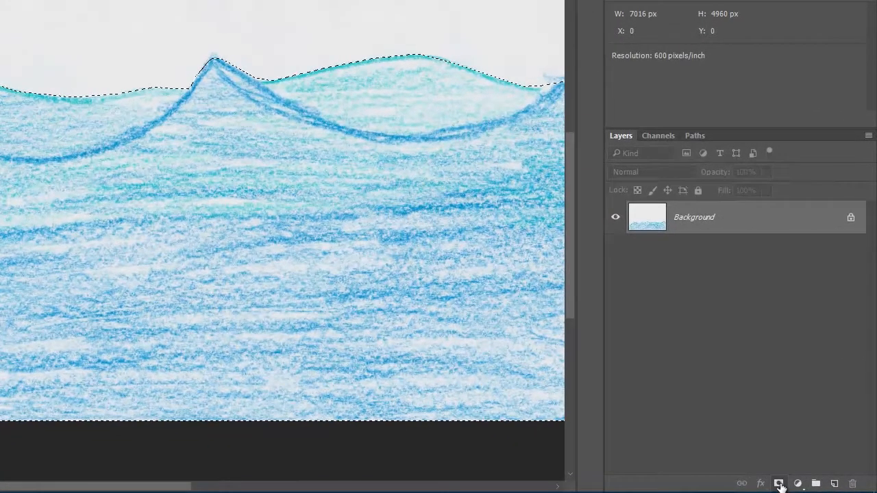
click(784, 484)
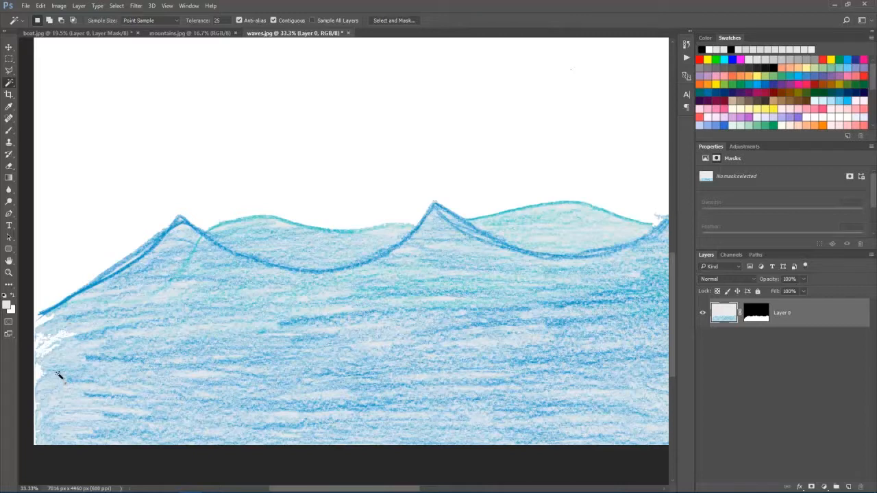
- Display the waves' layer mask on its own and paint white over the ragged black patches along its left edge
key(b)
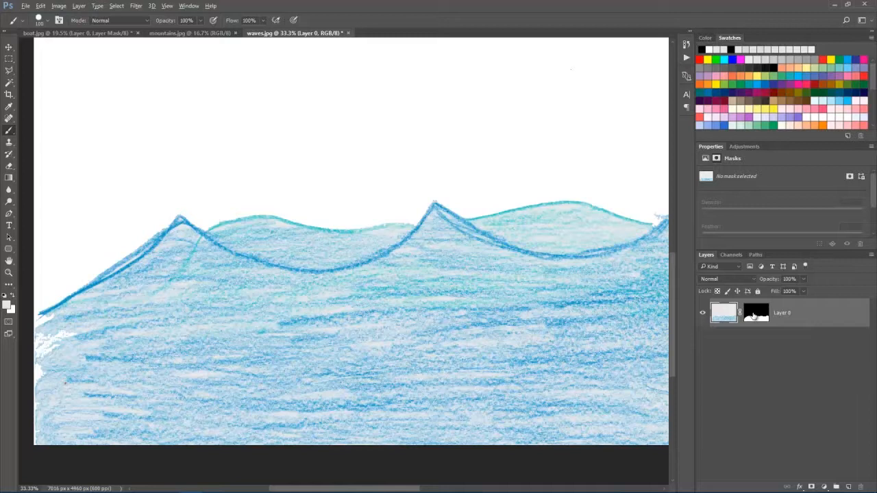
alt+click(755, 315)
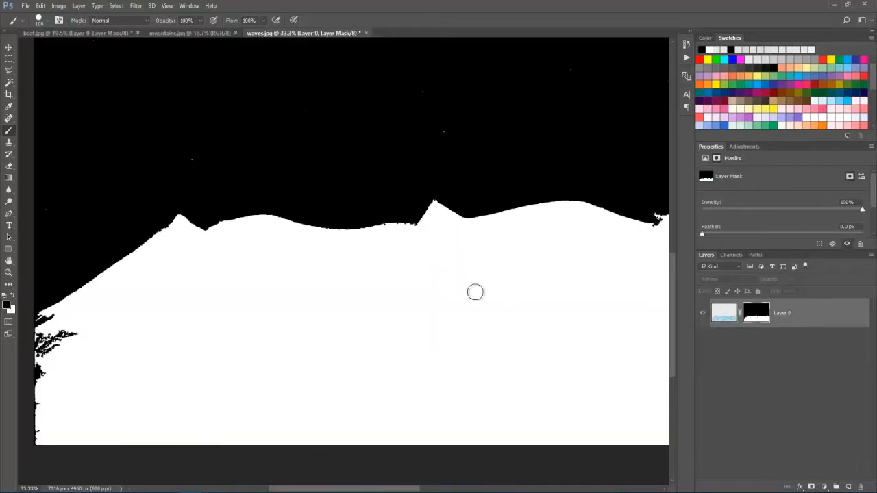
key(z)
drag(54, 335, 101, 354)
key(space)
drag(260, 306, 365, 232)
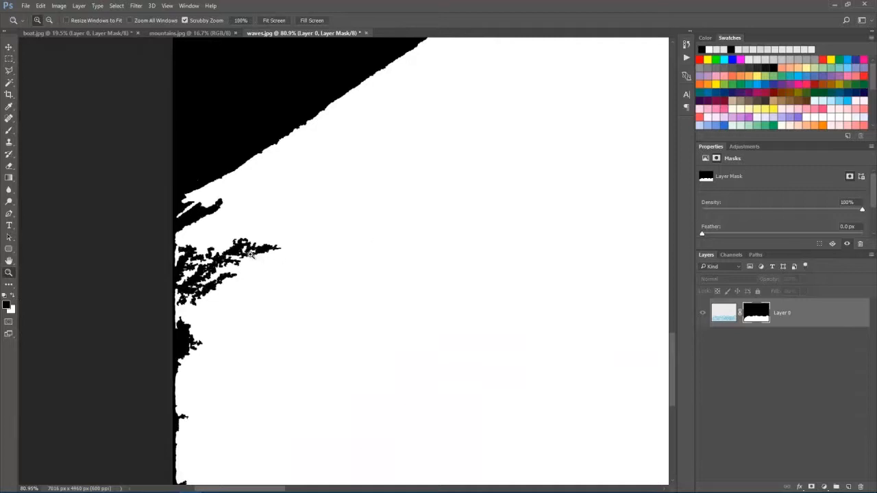
key(b)
key(x)
mouse_move(275, 245)
mouse_down()
mouse_move(214, 258)
mouse_move(227, 211)
mouse_move(181, 220)
mouse_move(179, 236)
mouse_move(238, 290)
mouse_move(176, 330)
mouse_move(182, 418)
mouse_move(228, 476)
mouse_up()
key(ctrl+minus)
key(ctrl+minus)
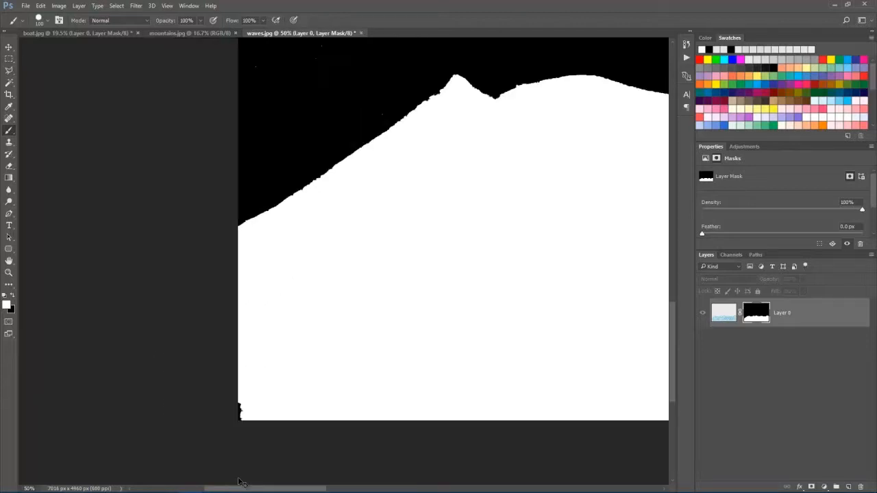
- Return to the image view and, with the layer mask active, paint white over the waves' bottom-left corner
click(720, 312)
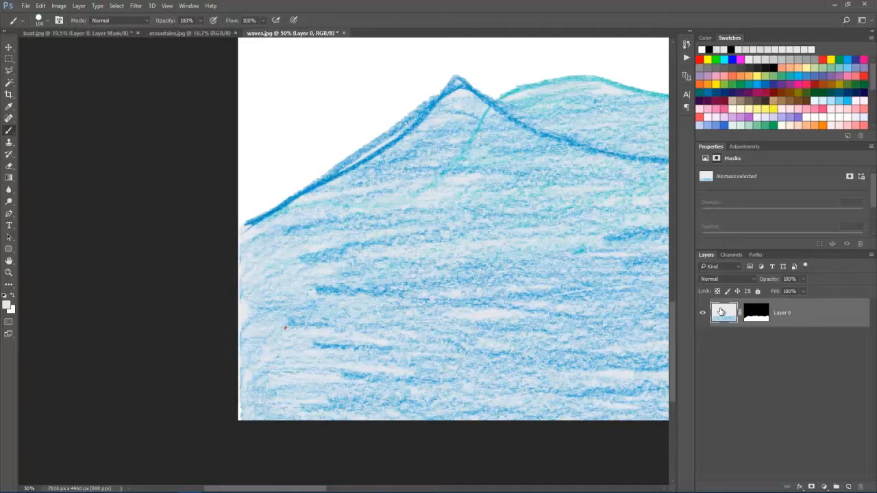
click(752, 314)
drag(499, 191, 448, 152)
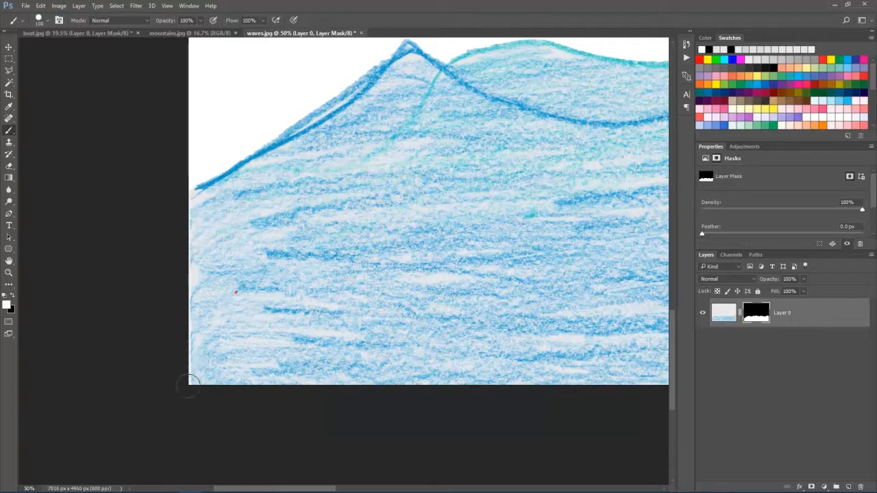
drag(473, 243, 146, 308)
- Undo the stroke that reveals paper and paint the mask to hide the stray pencil marks above the small middle wave peak
drag(332, 253, 171, 415)
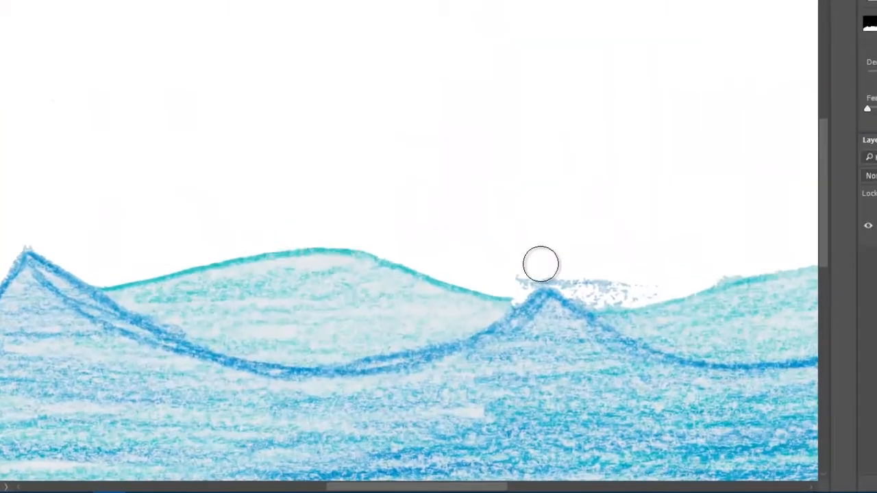
drag(541, 263, 624, 283)
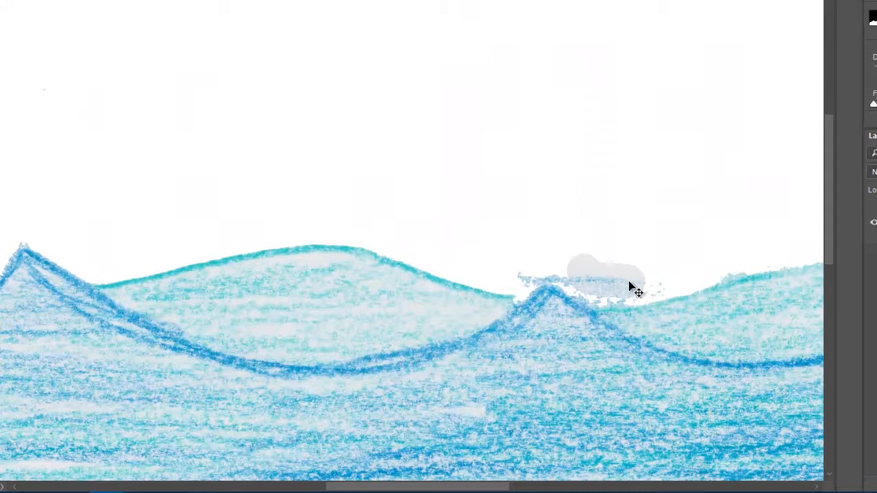
key(ctrl+z)
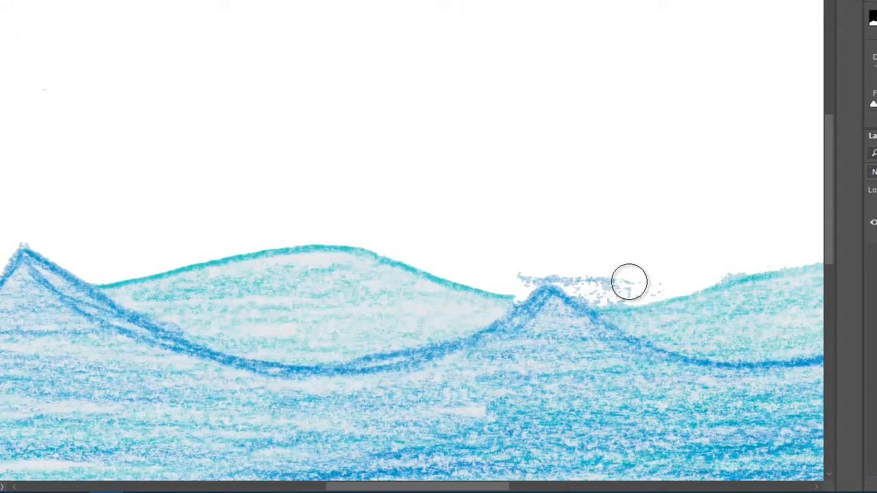
click(641, 280)
mouse_move(642, 281)
mouse_down()
mouse_move(568, 269)
mouse_move(603, 290)
mouse_move(671, 278)
mouse_move(520, 266)
mouse_move(538, 261)
mouse_move(524, 274)
mouse_move(548, 263)
mouse_up()
key(space)
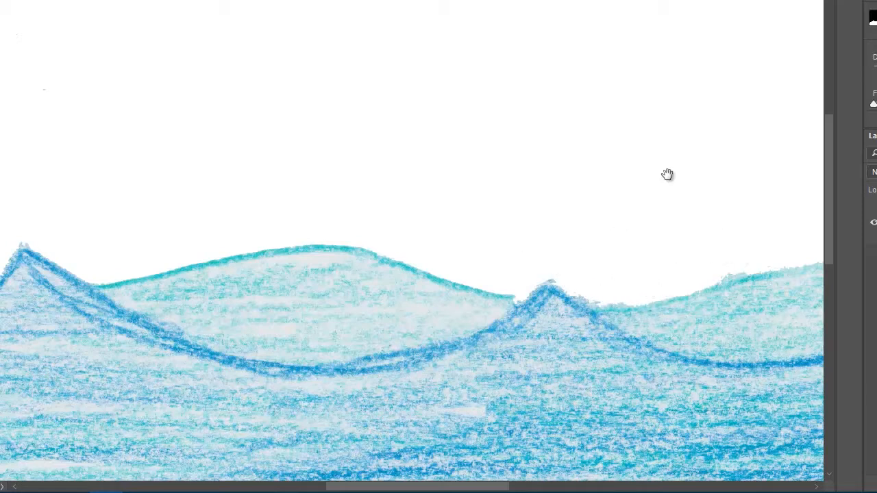
drag(667, 174, 288, 129)
key(ctrl+minus)
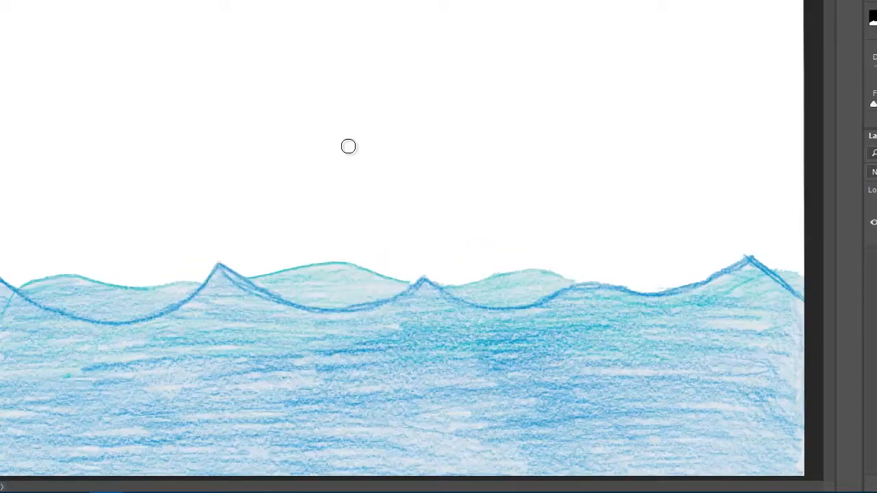